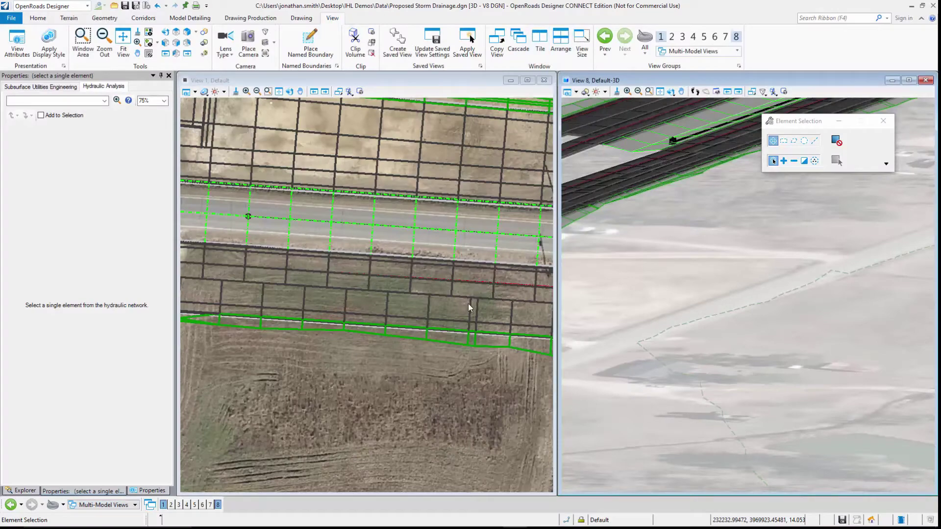
- Switch the workflow to Subsurface Utilities, with the plan view on the median's western inlet and adjoining slope
{"action": "middle_click_drag", "start_coordinate": [315, 292], "coordinate": [417, 184]}
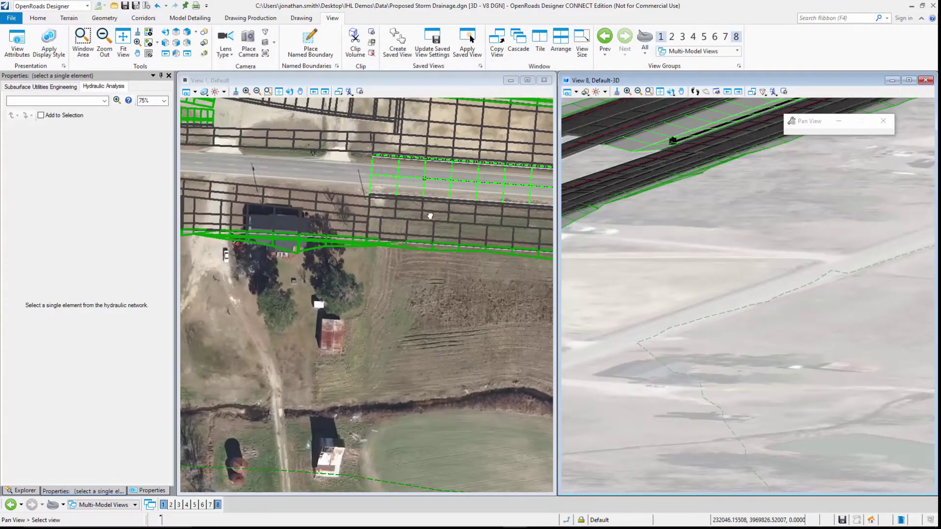
{"action": "scroll", "coordinate": [366, 378], "scroll_direction": "down", "scroll_amount": 2}
{"action": "middle_click_drag", "start_coordinate": [366, 378], "coordinate": [379, 330]}
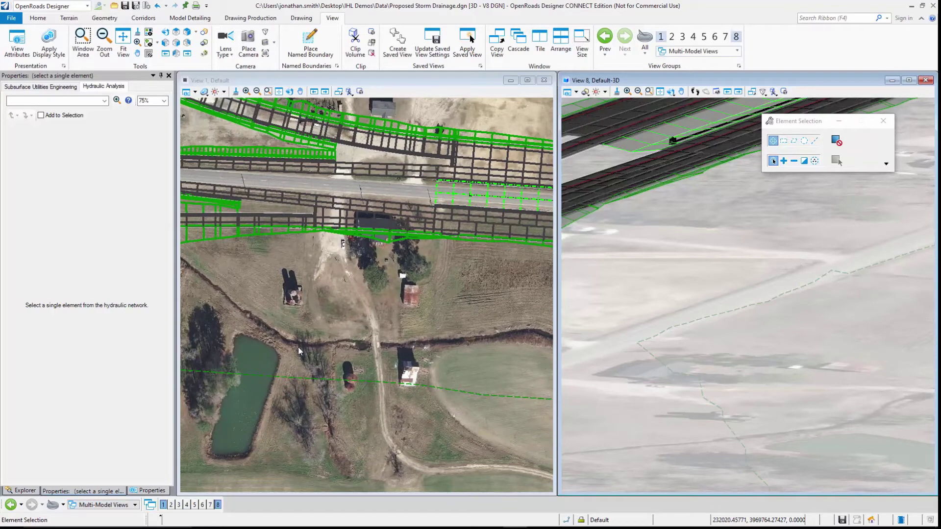
{"action": "middle_click_drag", "start_coordinate": [444, 280], "coordinate": [410, 310]}
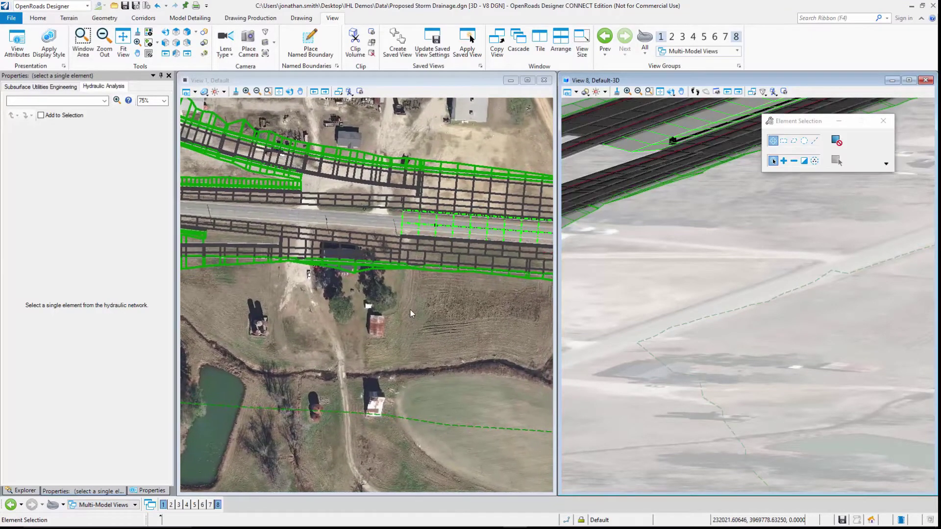
{"action": "scroll", "coordinate": [413, 323], "scroll_direction": "up", "scroll_amount": 2}
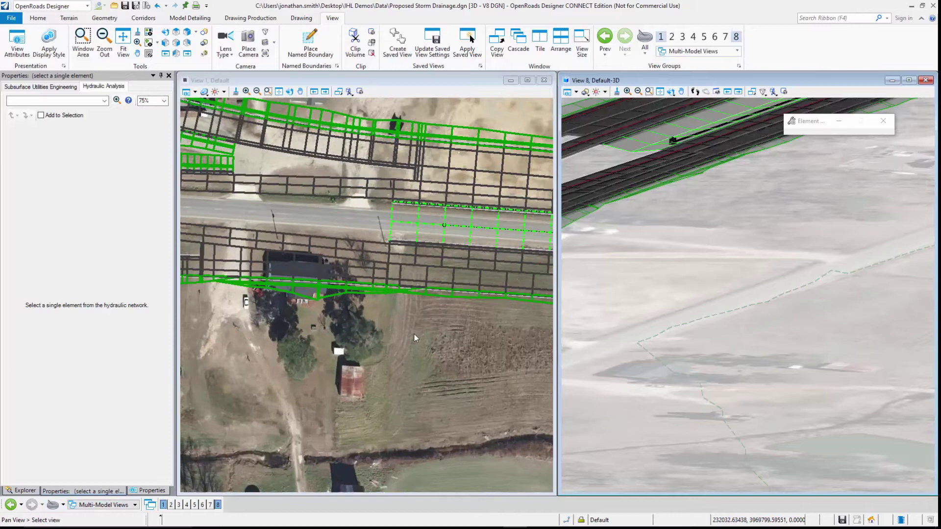
{"action": "middle_click_drag", "start_coordinate": [442, 335], "coordinate": [384, 319]}
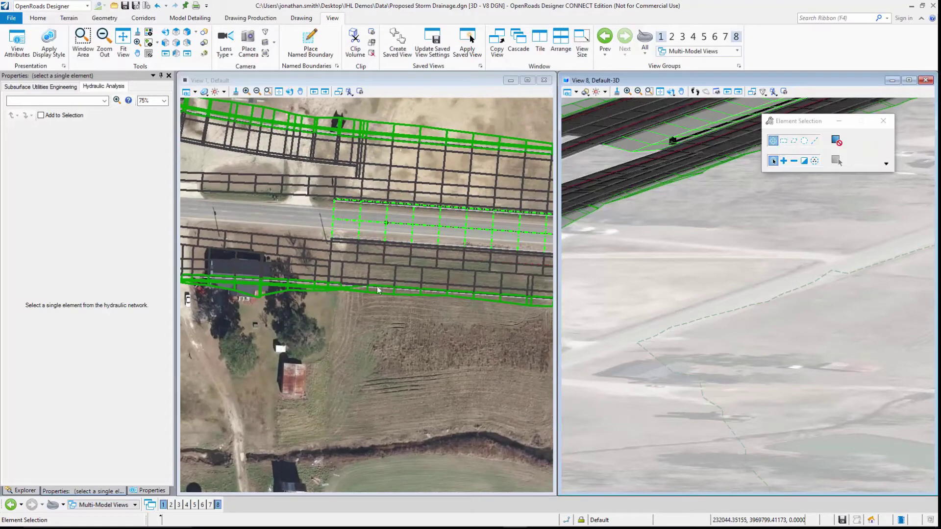
{"action": "left_click", "coordinate": [87, 6]}
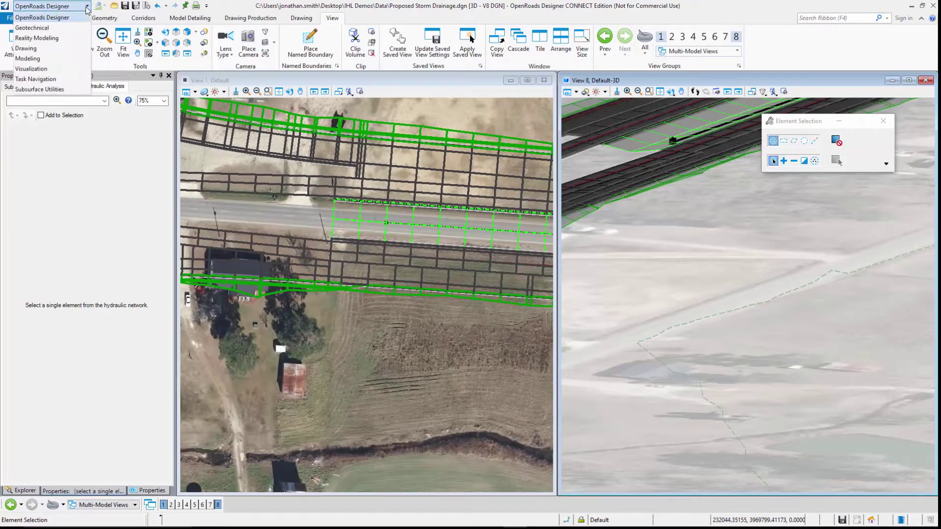
{"action": "left_click", "coordinate": [46, 89]}
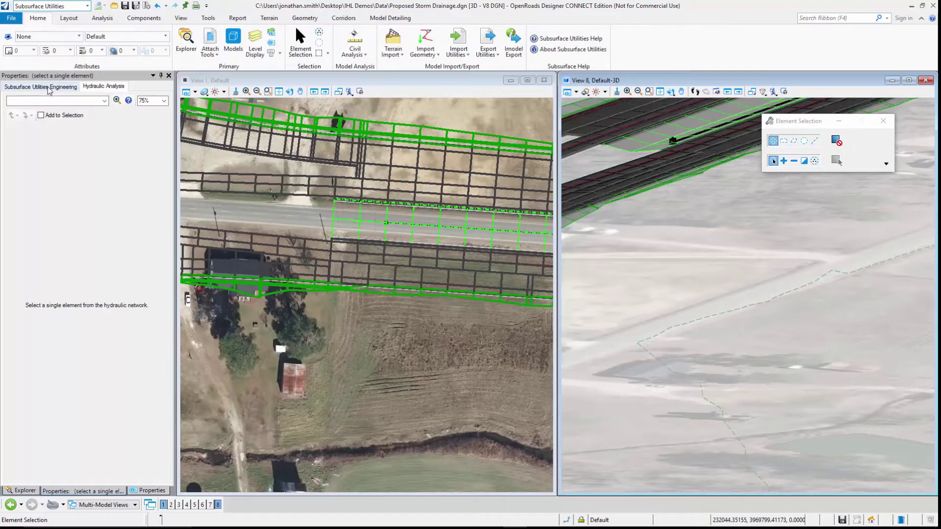
- Place an Outfall node just outside the southern slope edge, referencing the dashed green terrain boundary, By Minimum Depth, vertical offset -2.000, rotated about -95°
{"action": "left_click", "coordinate": [67, 19]}
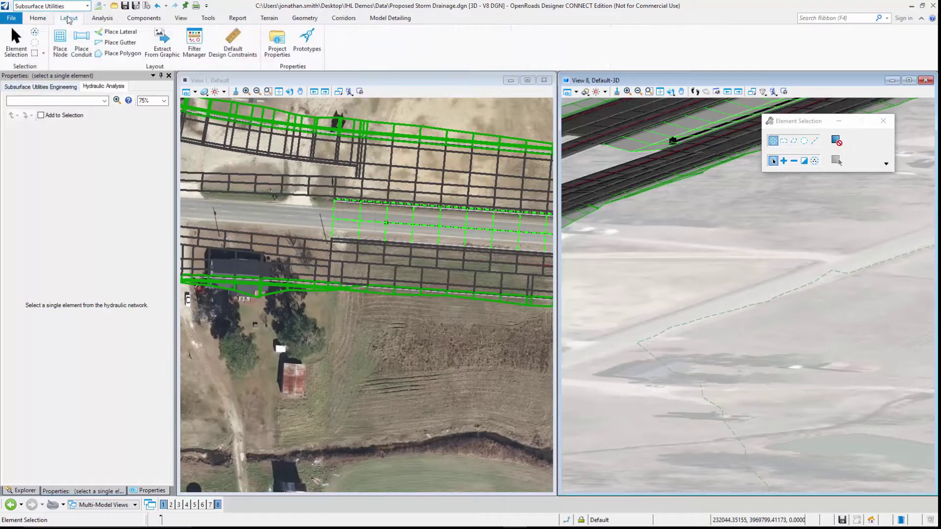
{"action": "left_click", "coordinate": [60, 48]}
{"action": "left_click", "coordinate": [390, 77]}
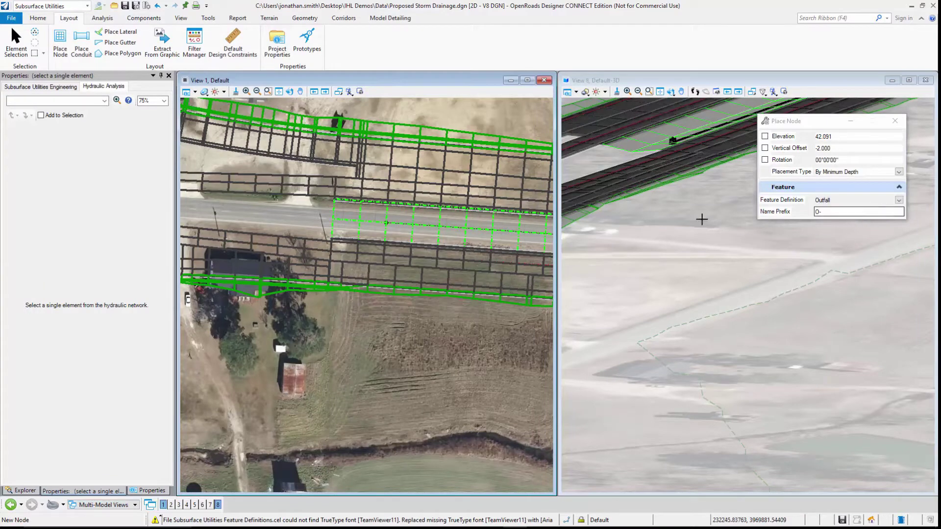
{"action": "left_click_drag", "start_coordinate": [387, 324], "coordinate": [314, 353], "text": "shift"}
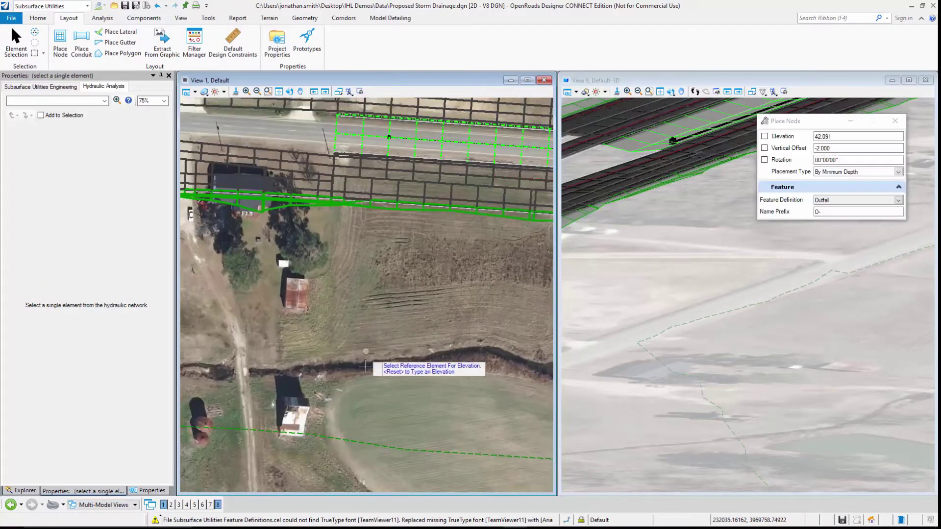
{"action": "right_click", "coordinate": [356, 435]}
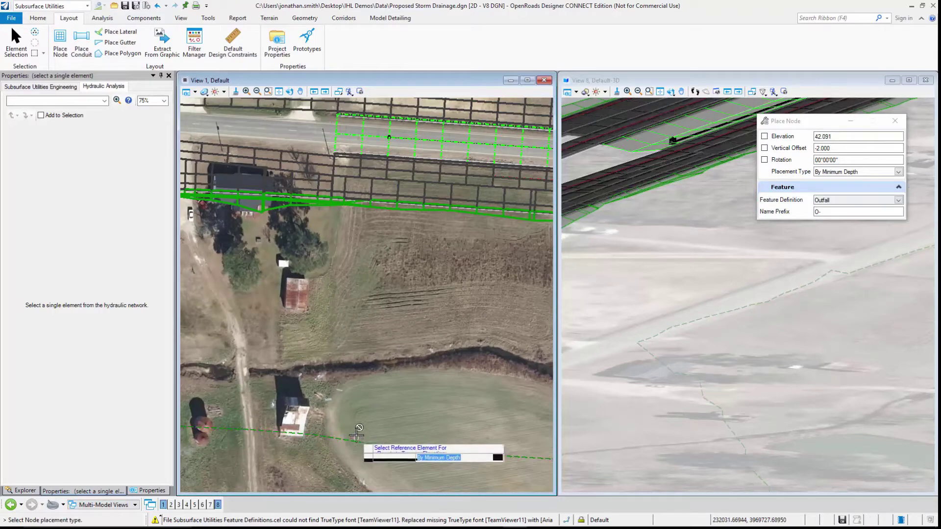
{"action": "left_click", "coordinate": [353, 230]}
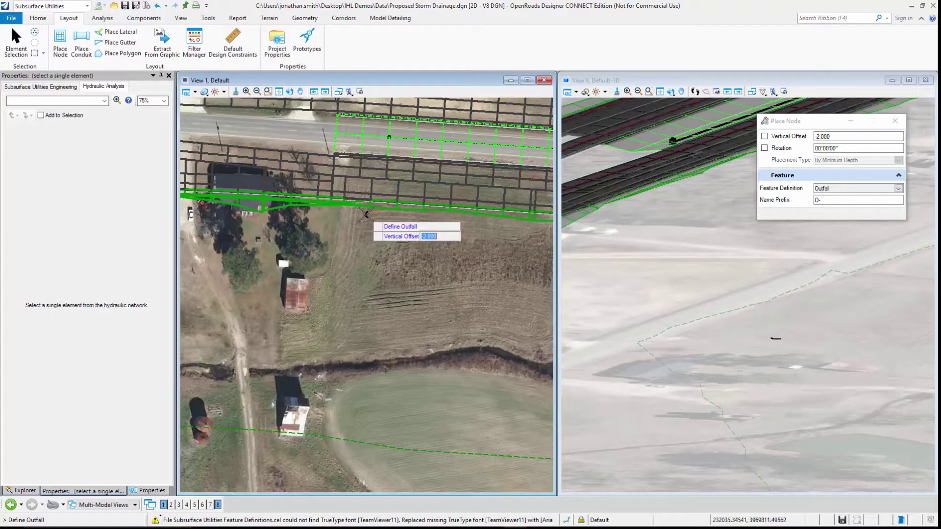
{"action": "left_click", "coordinate": [366, 214]}
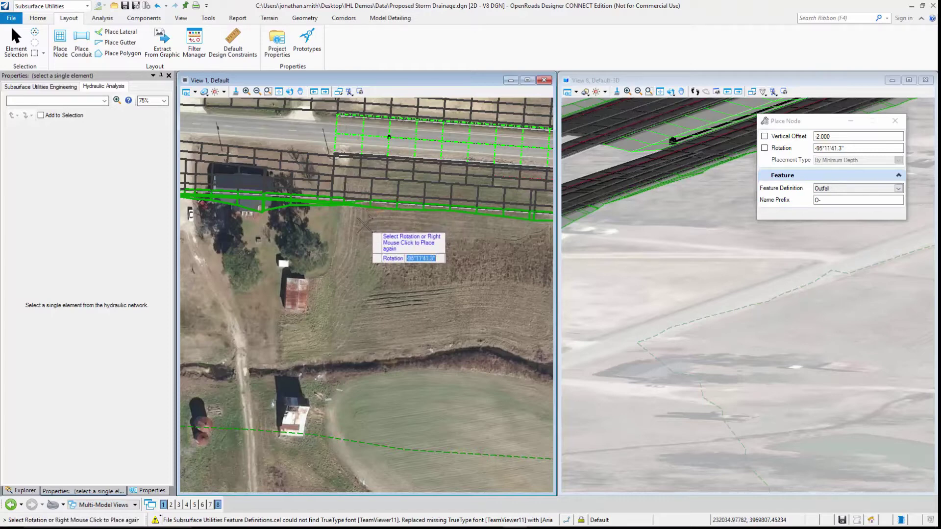
{"action": "right_click", "coordinate": [365, 225]}
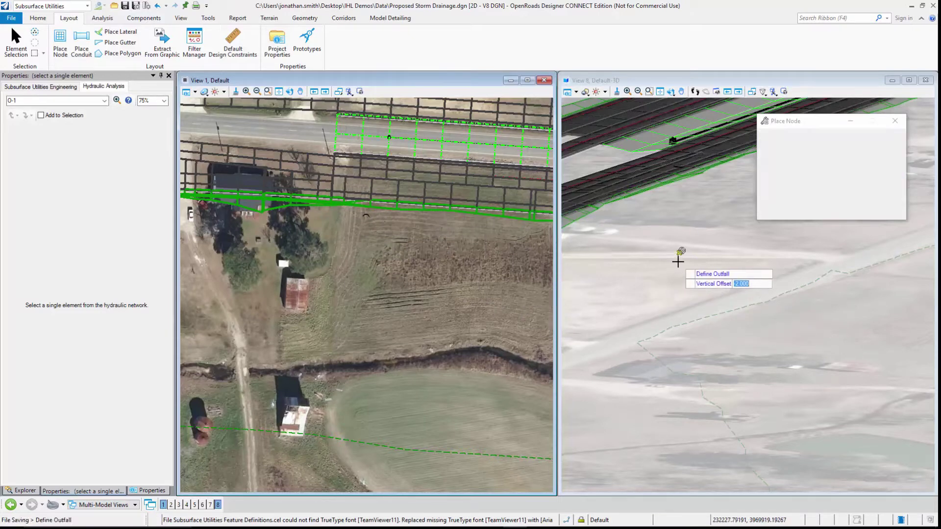
{"action": "middle_click_drag", "start_coordinate": [678, 261], "coordinate": [744, 349]}
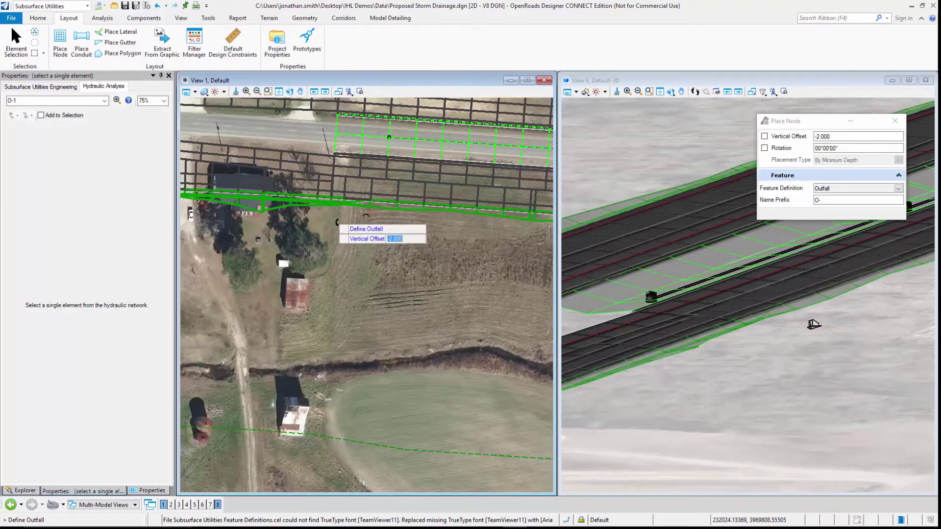
- Place a 300mm Circular Pipe conduit from the westernmost median inlet to the new outfall
{"action": "left_click", "coordinate": [84, 46]}
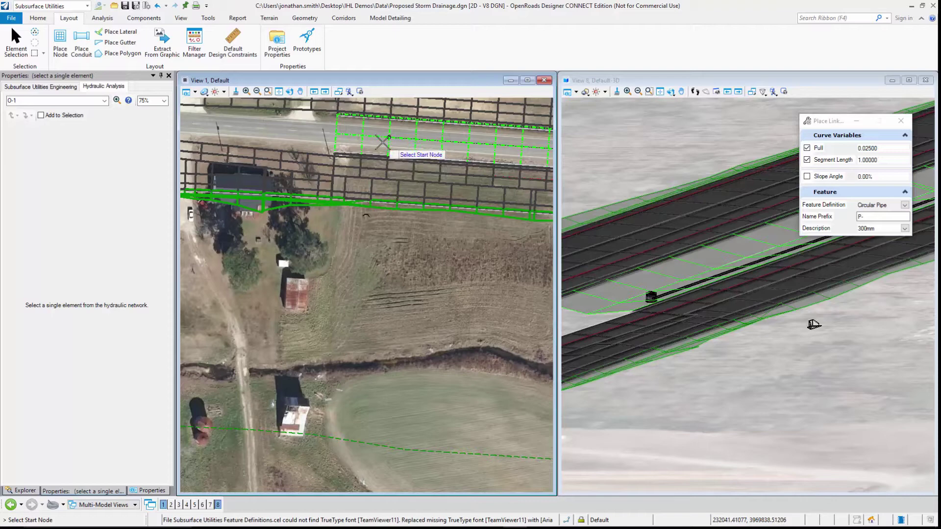
{"action": "left_click", "coordinate": [389, 138]}
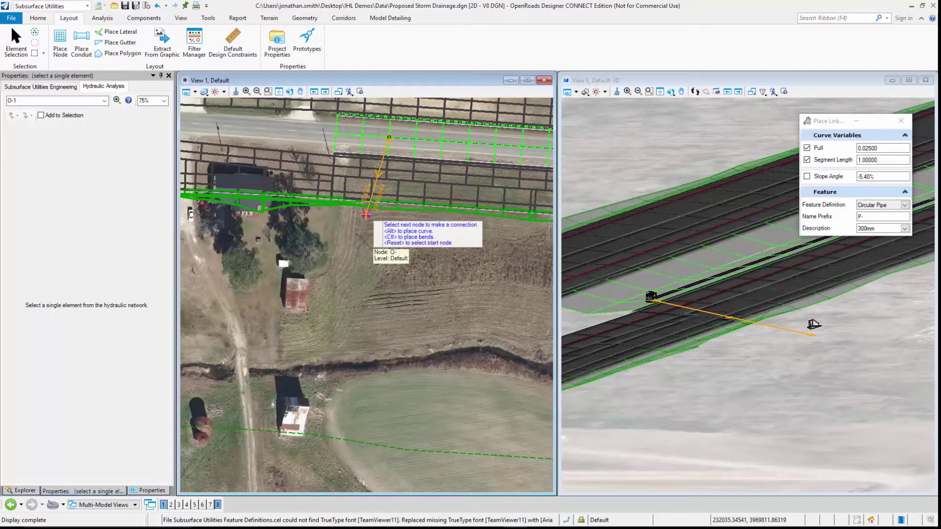
{"action": "left_click", "coordinate": [379, 240]}
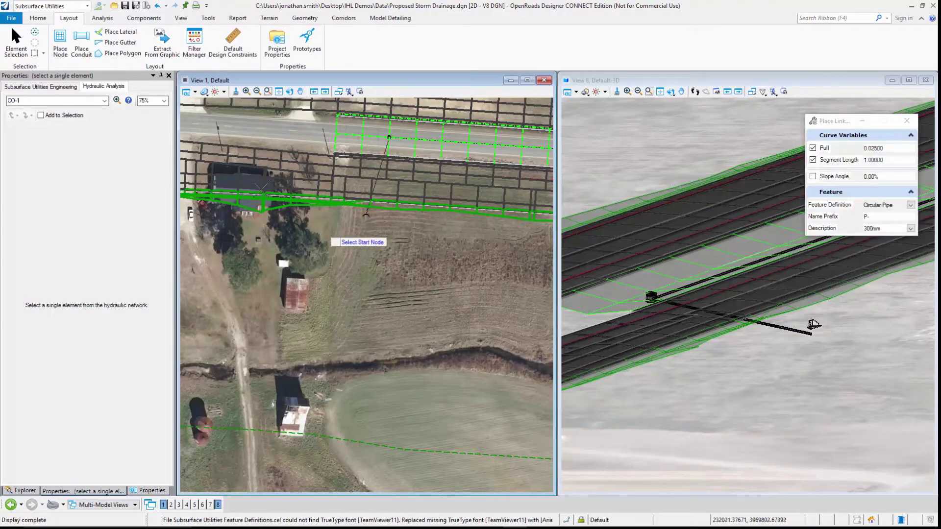
- In the outfall pipe's hydraulic properties, set Design Stop Invert to False and Invert (Stop) to 41.128 m
{"action": "left_click", "coordinate": [19, 42]}
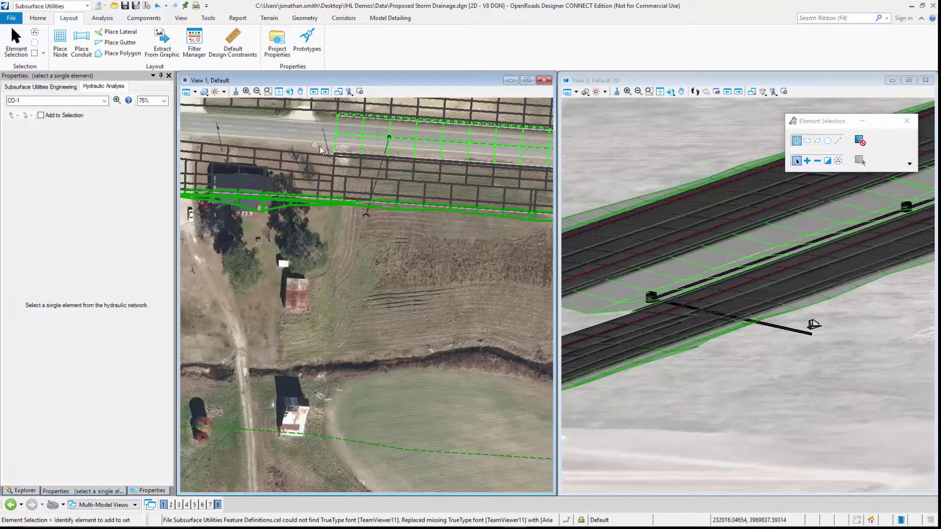
{"action": "left_click", "coordinate": [379, 186]}
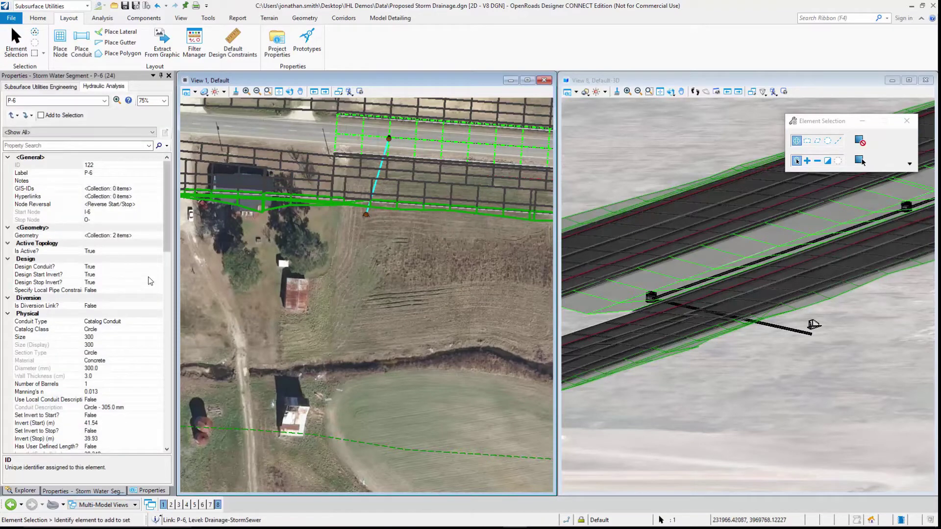
{"action": "left_click", "coordinate": [126, 284]}
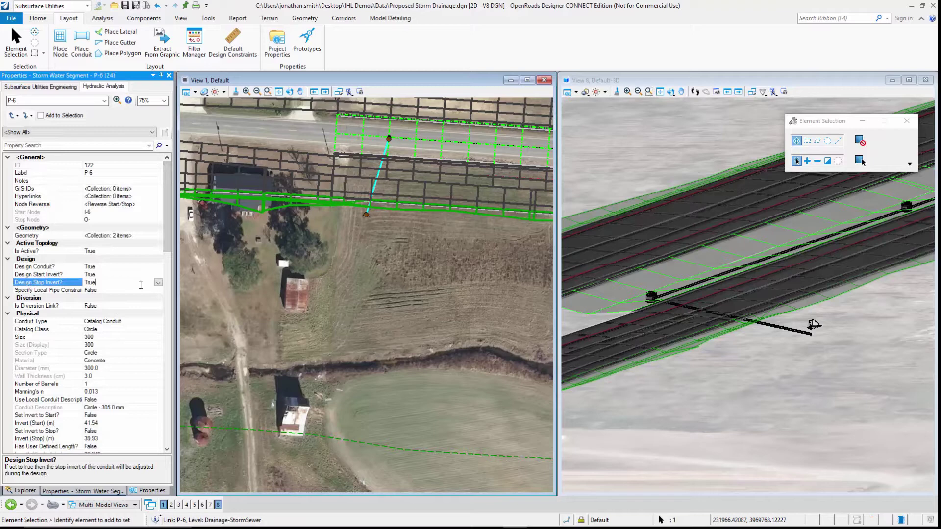
{"action": "left_click", "coordinate": [157, 282]}
{"action": "left_click", "coordinate": [104, 297]}
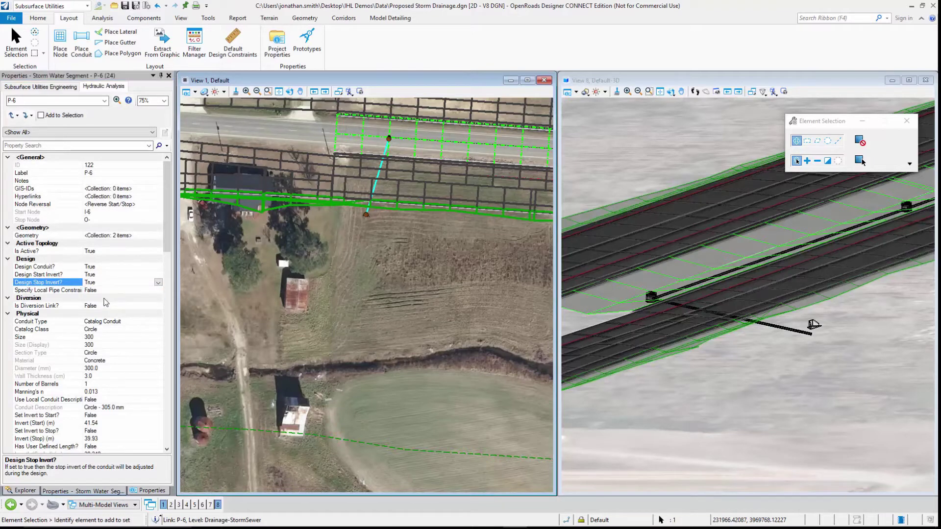
{"action": "left_click", "coordinate": [110, 438]}
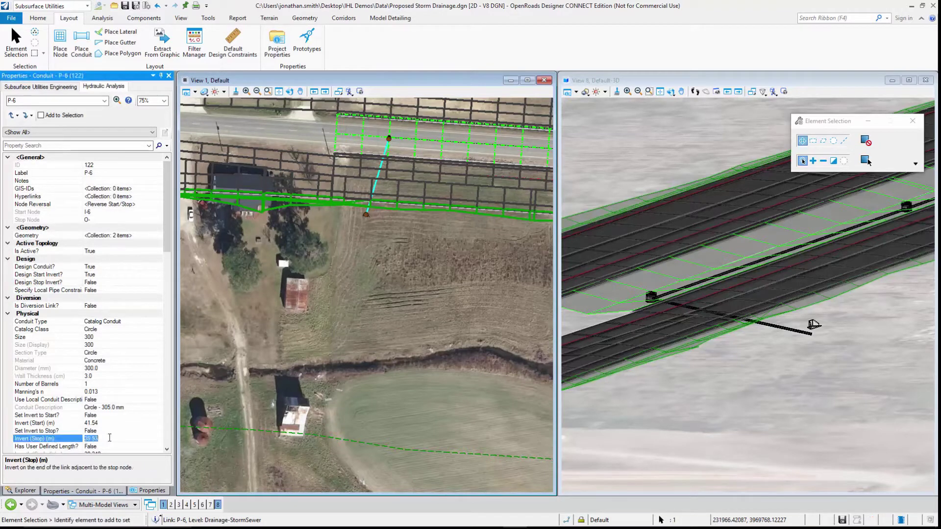
{"action": "type", "text": "41.128"}
{"action": "key", "text": "Return"}
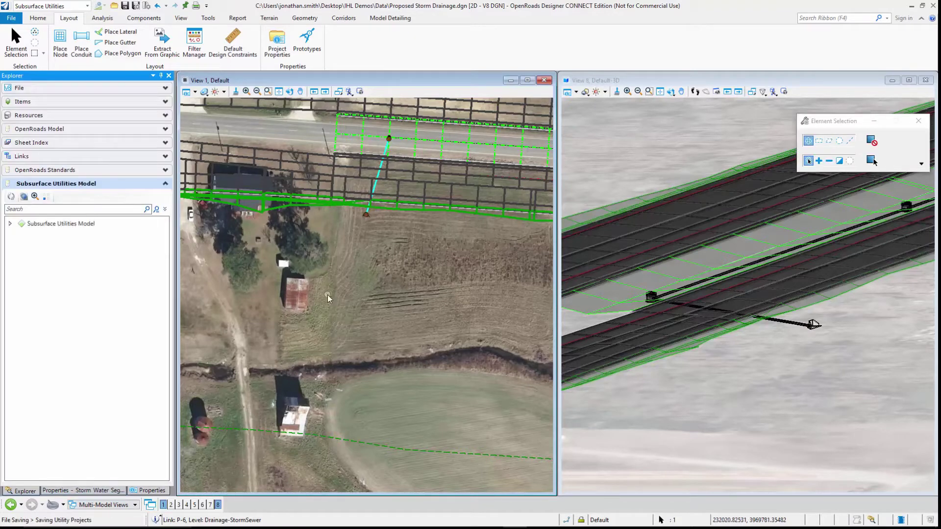
{"action": "left_click", "coordinate": [377, 254]}
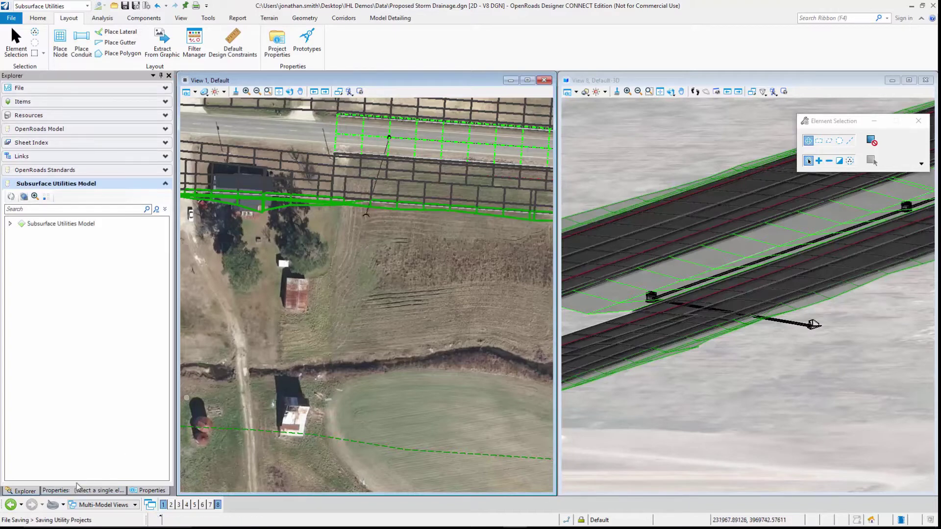
- Automatically create a profile run for the drainage network ending at outfall O- in Proposed Storm Drainage.dgn
{"action": "left_click", "coordinate": [10, 225]}
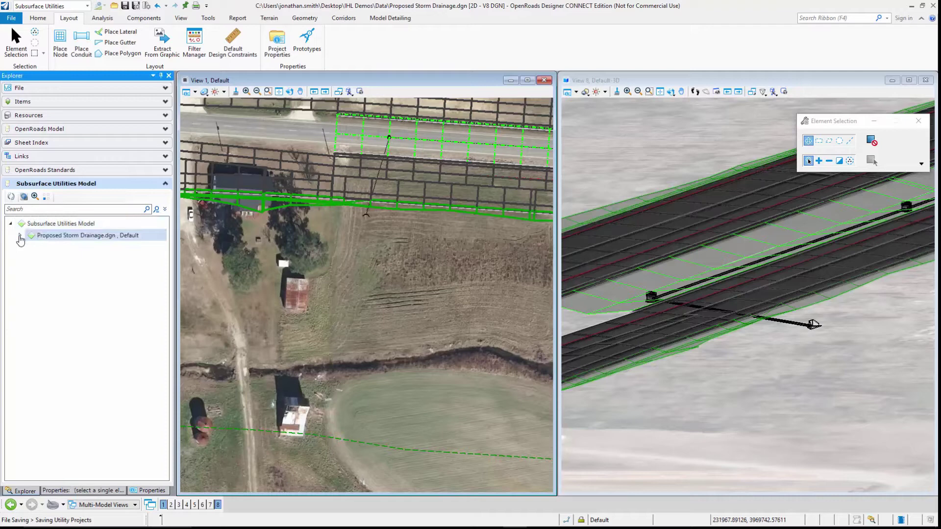
{"action": "left_click", "coordinate": [19, 236]}
{"action": "left_click", "coordinate": [63, 284]}
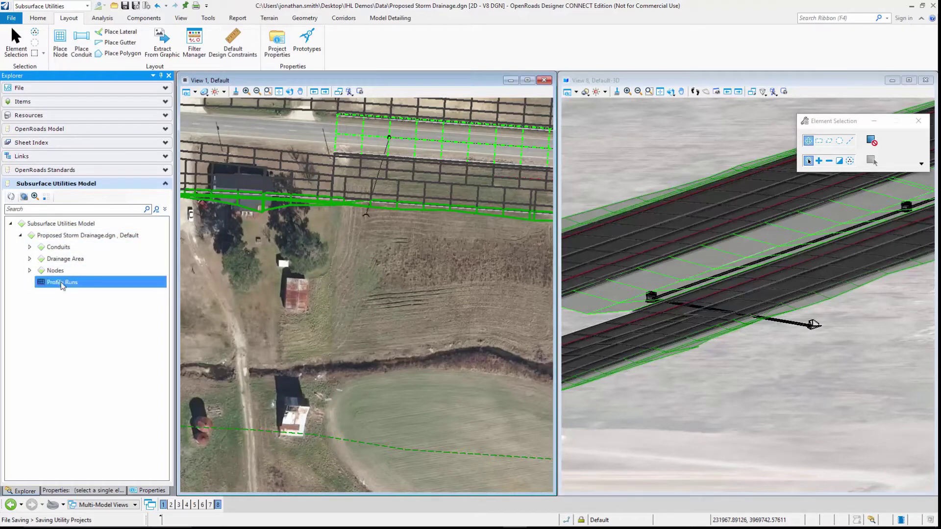
{"action": "right_click", "coordinate": [63, 286]}
{"action": "left_click", "coordinate": [92, 290]}
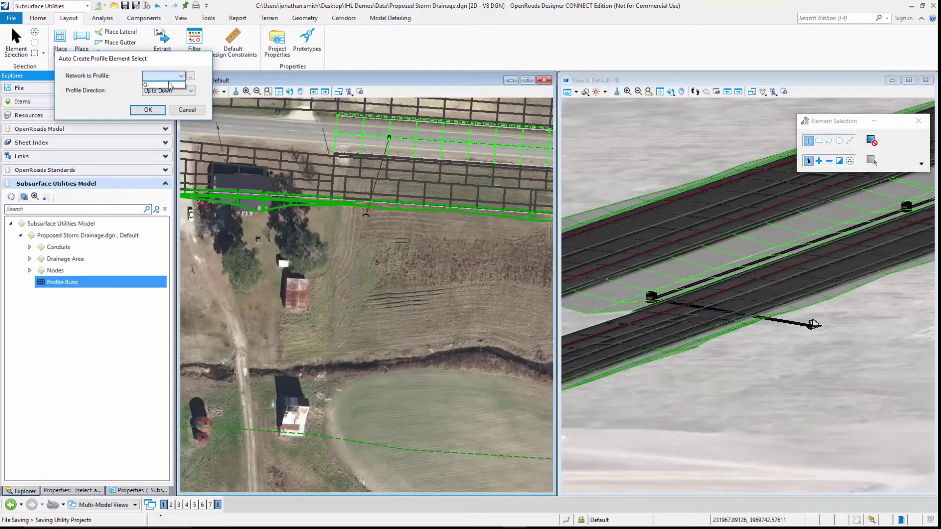
{"action": "left_click", "coordinate": [148, 110]}
{"action": "left_click", "coordinate": [397, 157]}
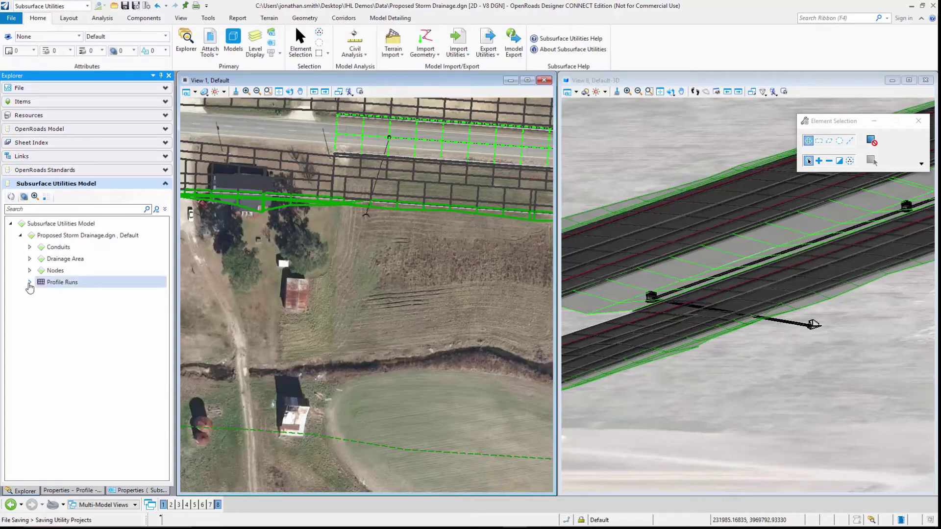
- Examine the analysis profile of the new profile run from the inlets to the outfall
{"action": "left_click", "coordinate": [30, 283]}
{"action": "right_click", "coordinate": [66, 296]}
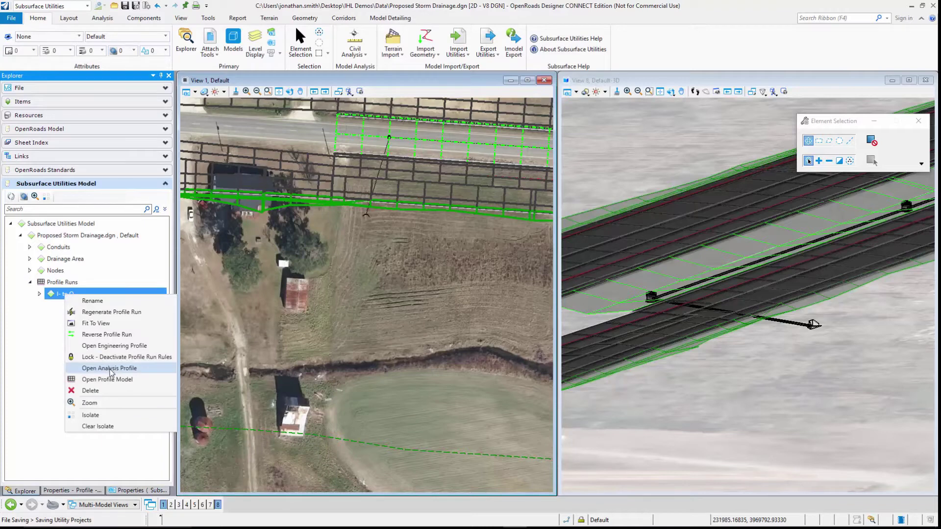
{"action": "left_click", "coordinate": [110, 369]}
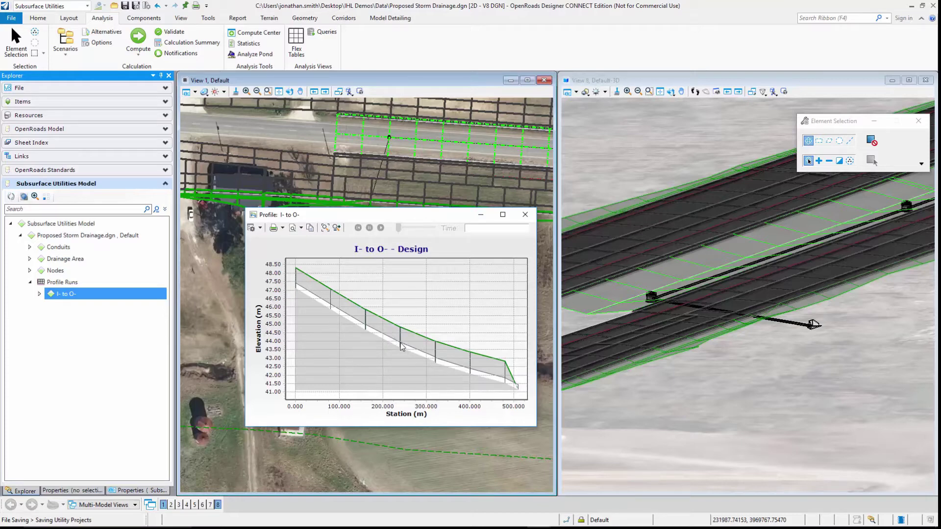
{"action": "left_click", "coordinate": [525, 215]}
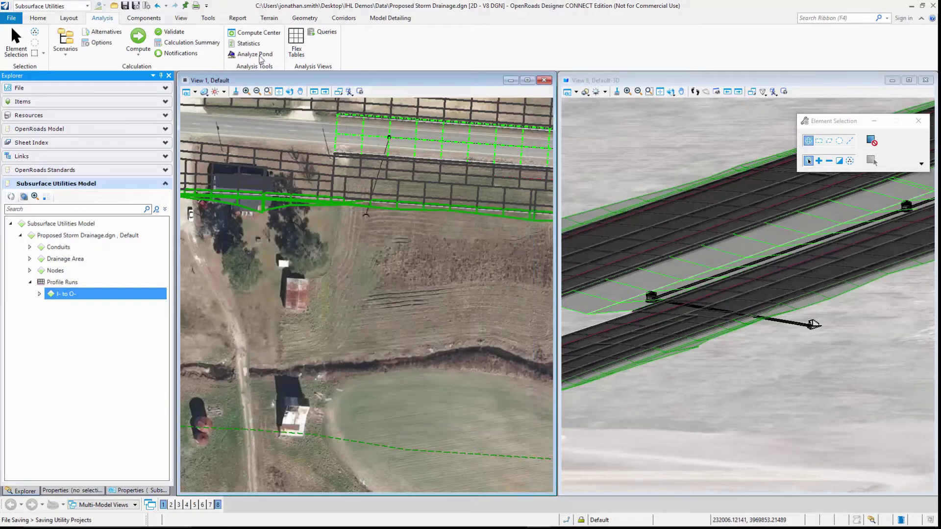
- Compute the Design scenario without creating a new physical properties alternative
{"action": "left_click", "coordinate": [68, 40]}
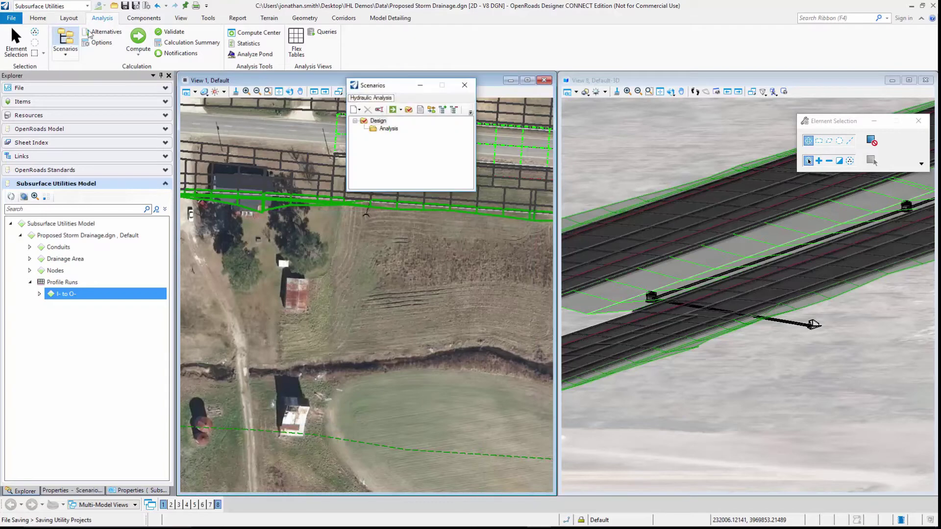
{"action": "left_click", "coordinate": [393, 112]}
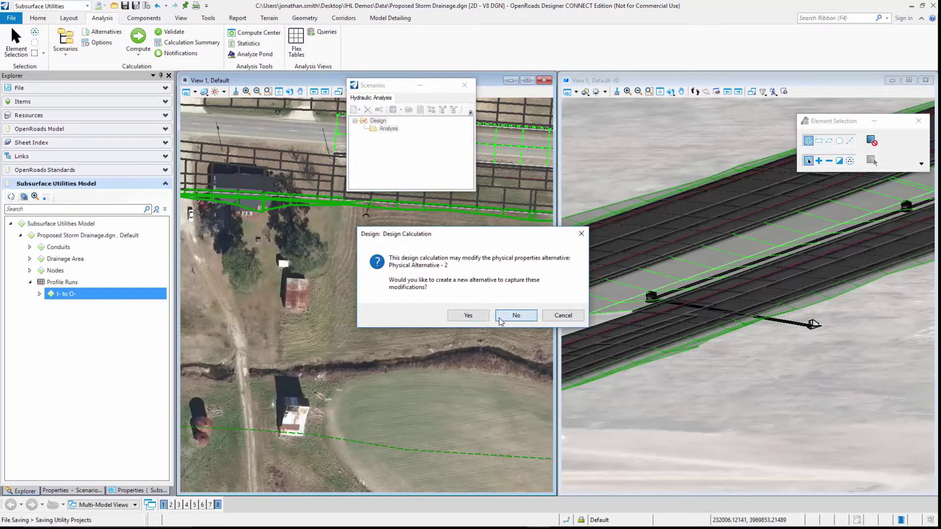
{"action": "left_click", "coordinate": [500, 319]}
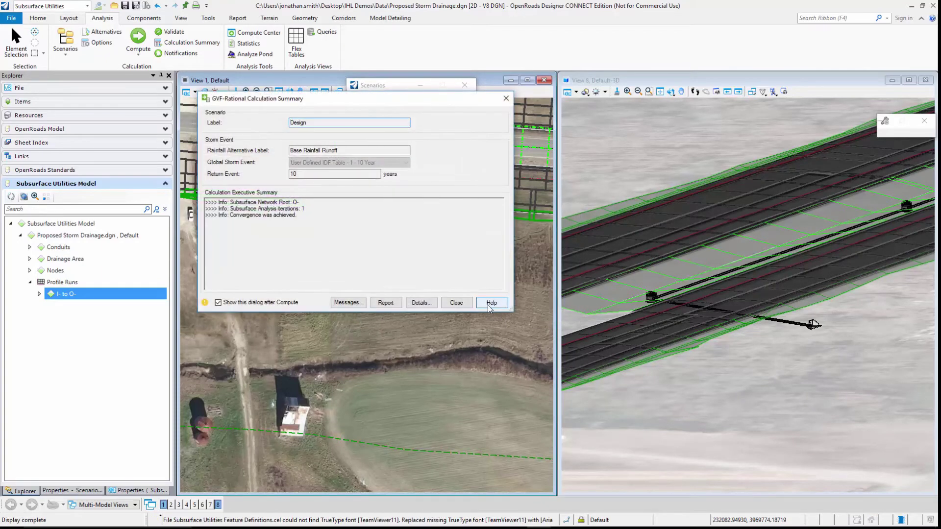
- Review the detailed calculation summary of the Design scenario, examining the catchment and link results, and close both summaries
{"action": "left_click", "coordinate": [419, 304]}
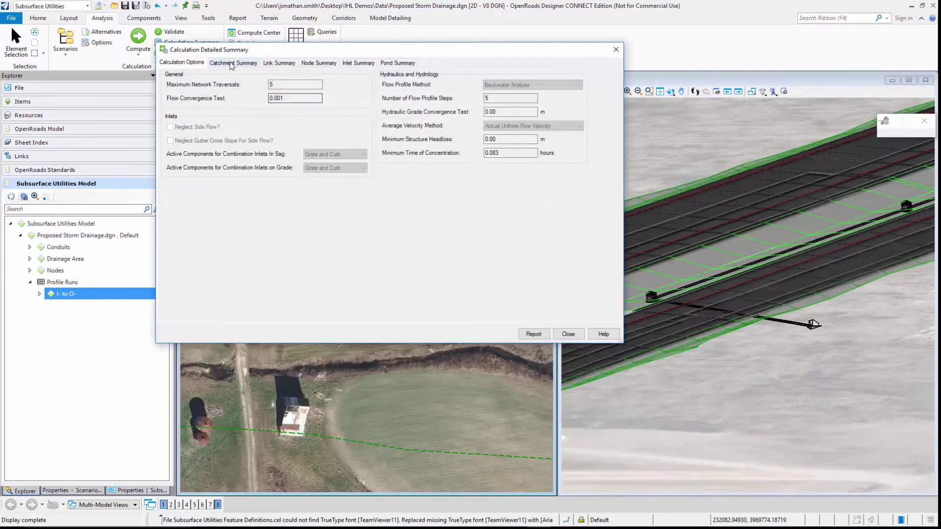
{"action": "left_click", "coordinate": [234, 63]}
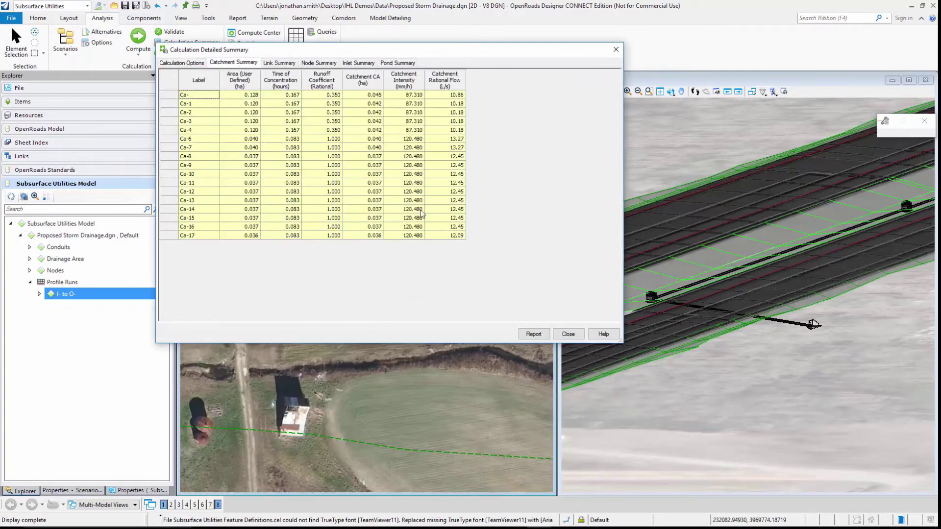
{"action": "left_click", "coordinate": [288, 63]}
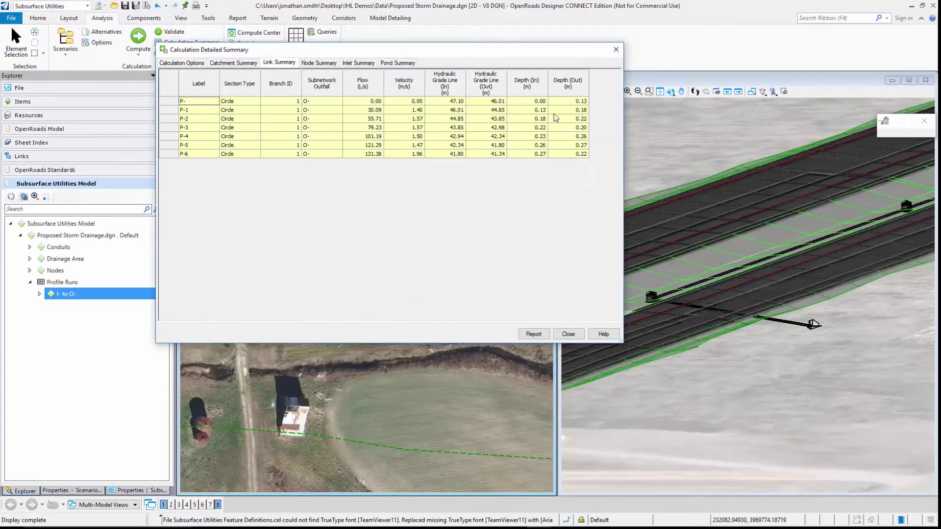
{"action": "left_click", "coordinate": [569, 336]}
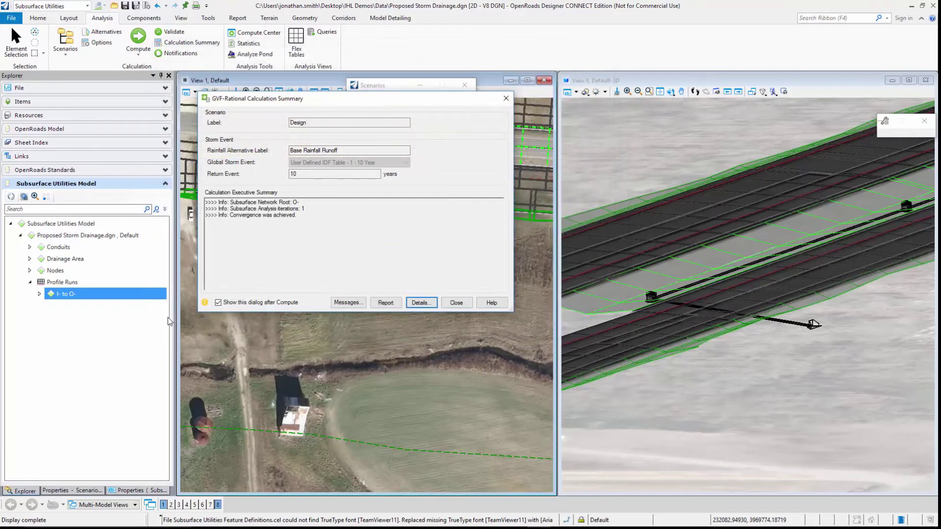
{"action": "left_click", "coordinate": [455, 303]}
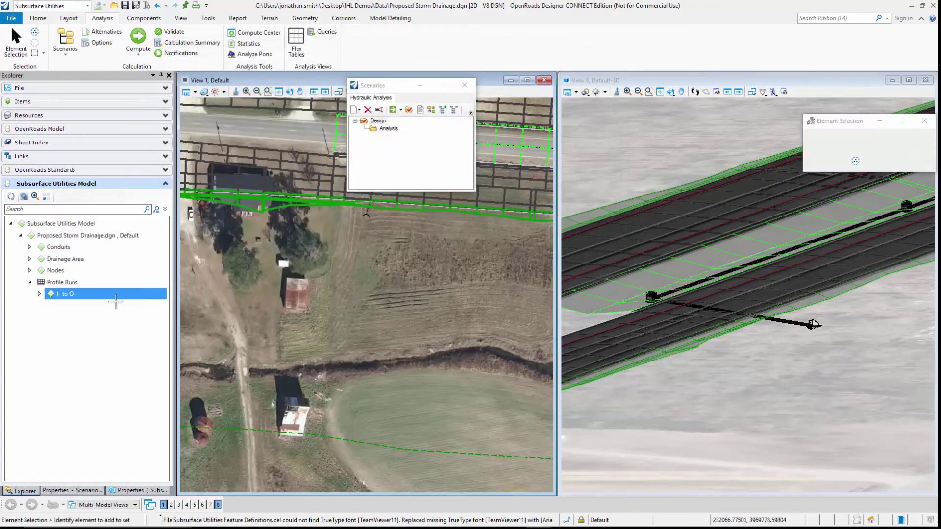
- Examine the analysis profile of profile run I- to O- with the computed Design scenario results, and close it
{"action": "right_click", "coordinate": [67, 294]}
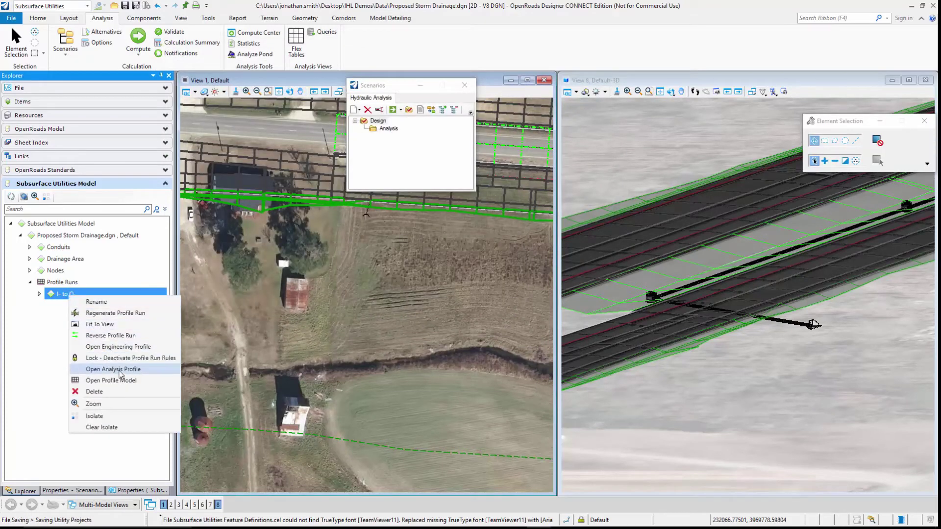
{"action": "left_click", "coordinate": [120, 371]}
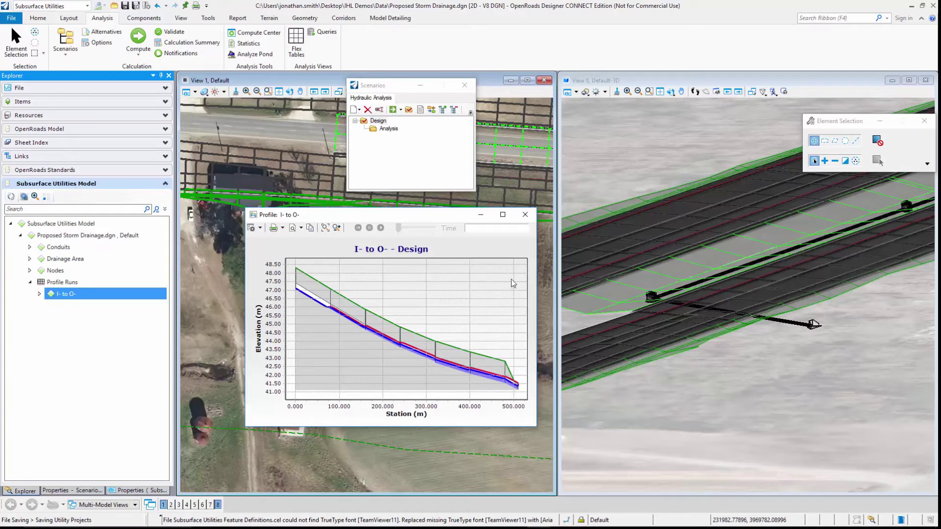
{"action": "left_click", "coordinate": [525, 214]}
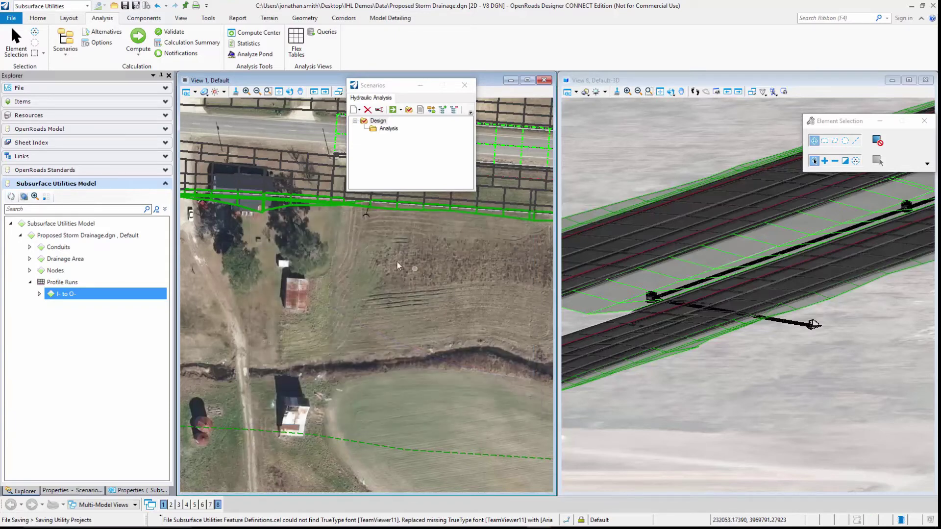
- Select outfall pipe P-6 and inspect its designed conduit size in the hydraulic analysis properties
{"action": "left_click", "coordinate": [372, 241]}
{"action": "left_click", "coordinate": [117, 491]}
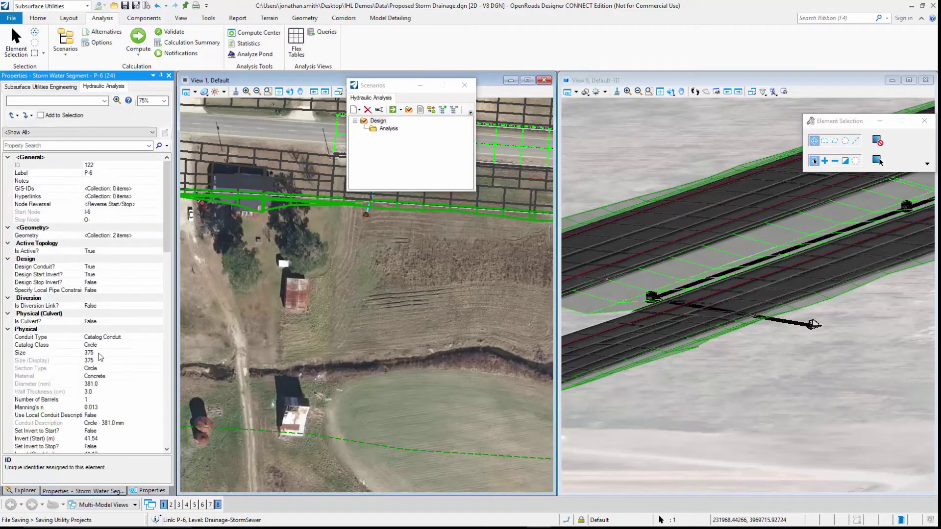
{"action": "left_click", "coordinate": [100, 354]}
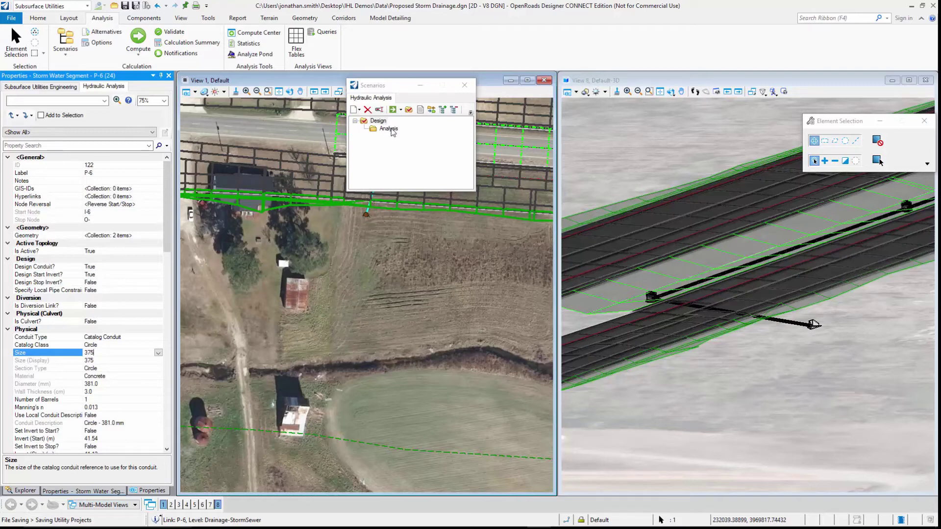
- Create a new rainfall runoff alternative named 50 Year Storm for the Analysis scenario
{"action": "left_click", "coordinate": [388, 128]}
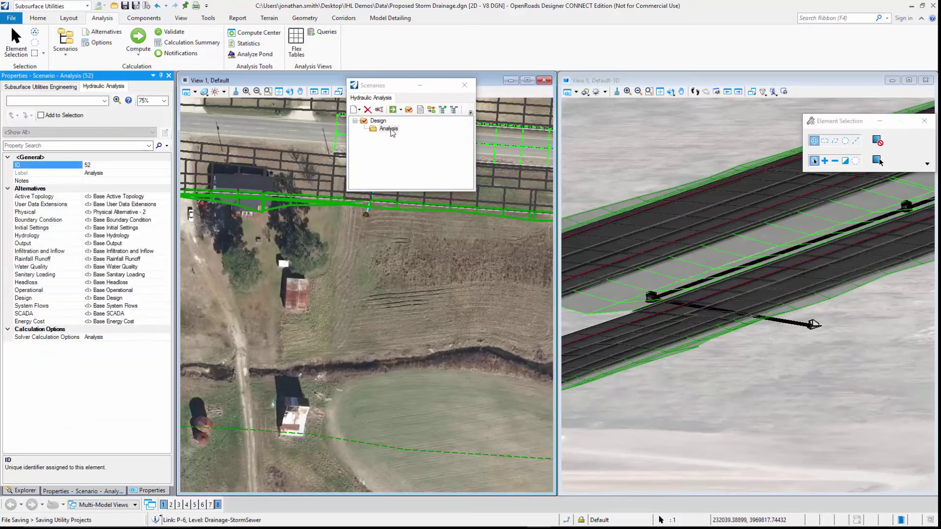
{"action": "left_click", "coordinate": [152, 259]}
{"action": "left_click", "coordinate": [165, 259]}
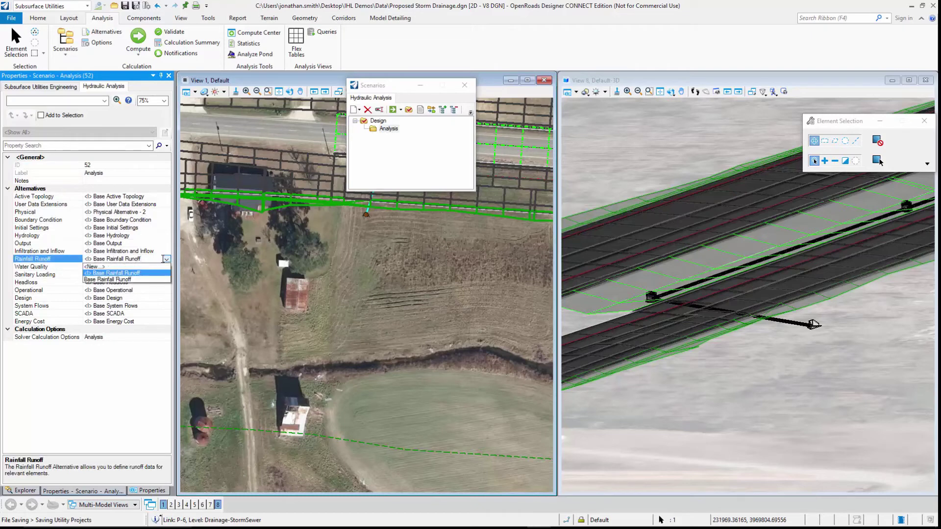
{"action": "left_click", "coordinate": [107, 267]}
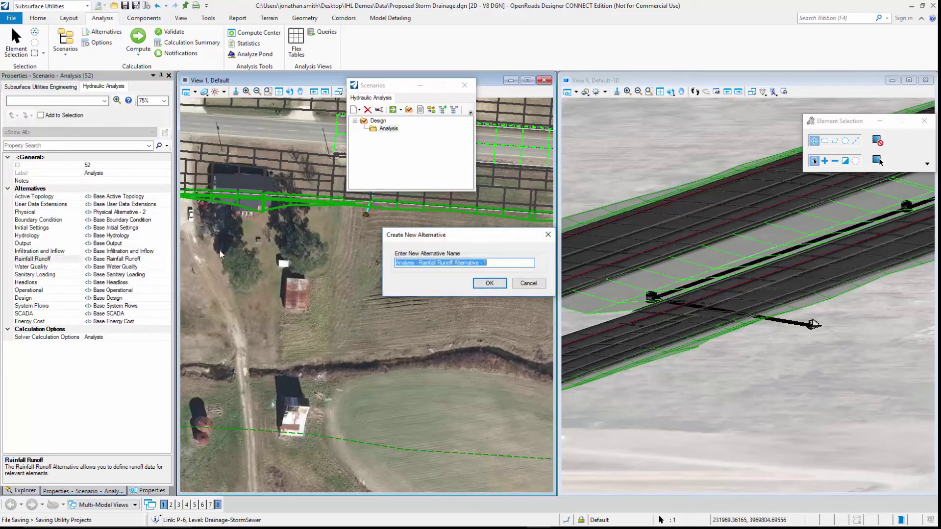
{"action": "type", "text": "50 Year"}
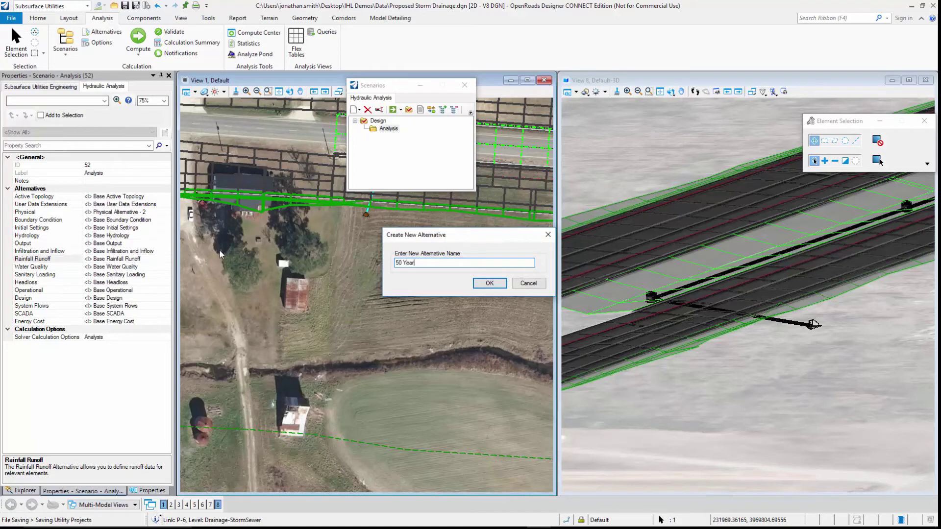
{"action": "type", "text": " Storm"}
{"action": "key", "text": "Return"}
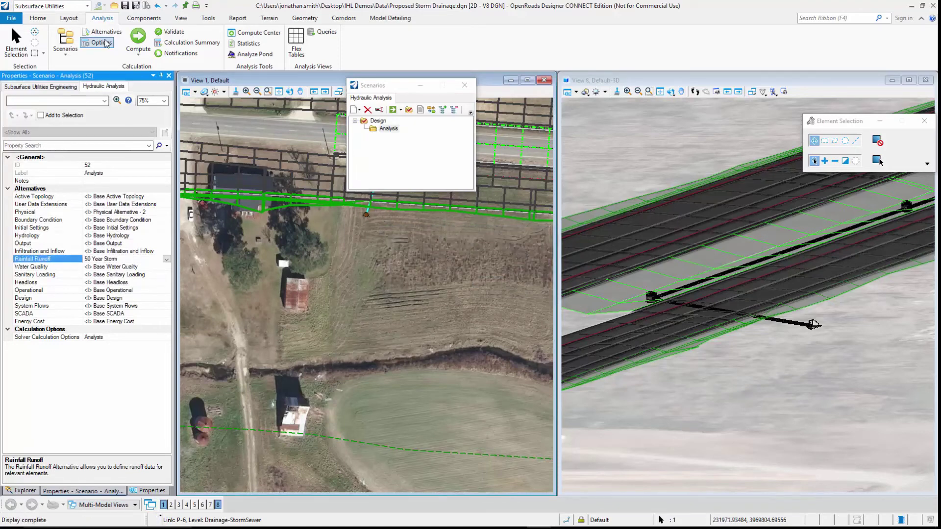
- Set the 50 Year Storm rainfall runoff alternative's global storm event to User Defined IDF Table - 1 - 50 Year
{"action": "left_click", "coordinate": [109, 34]}
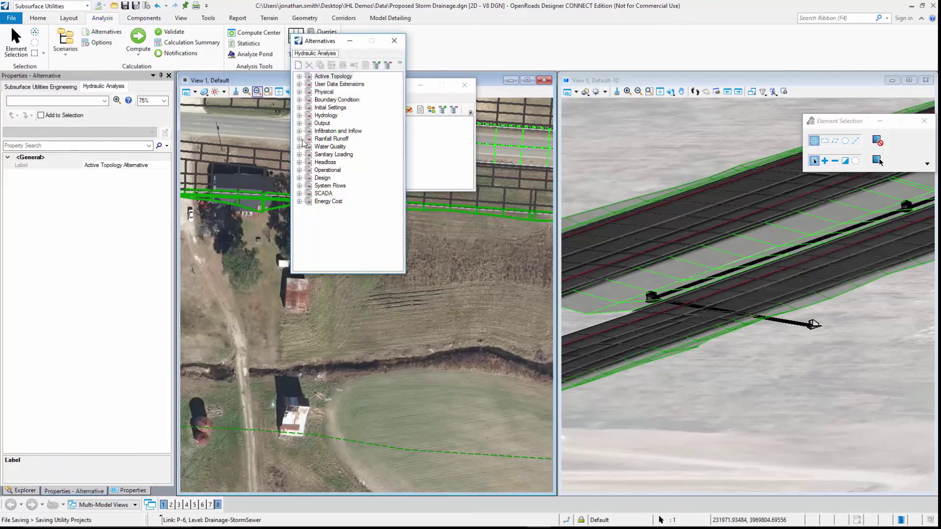
{"action": "left_click", "coordinate": [300, 140]}
{"action": "left_click", "coordinate": [309, 147]}
{"action": "double_click", "coordinate": [342, 155]}
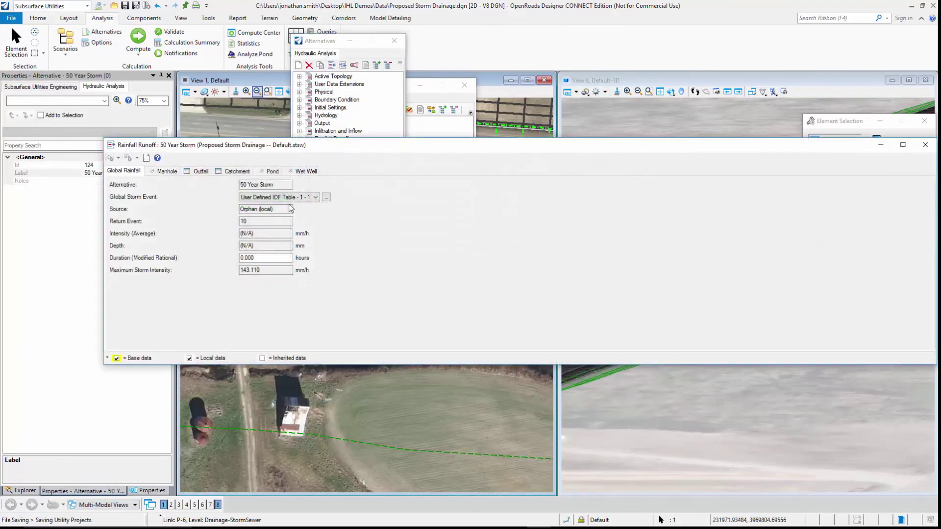
{"action": "left_click", "coordinate": [315, 197]}
{"action": "left_click", "coordinate": [315, 238]}
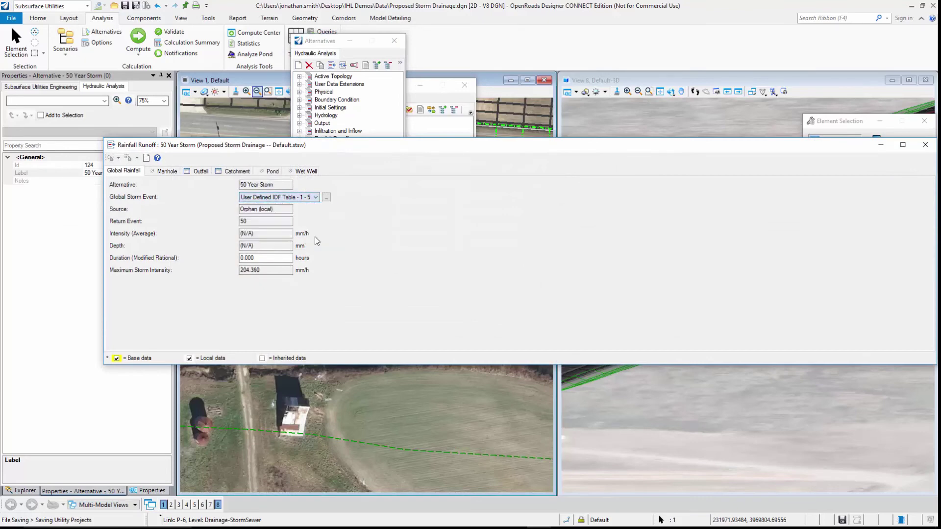
{"action": "left_click", "coordinate": [925, 145]}
{"action": "left_click", "coordinate": [395, 41]}
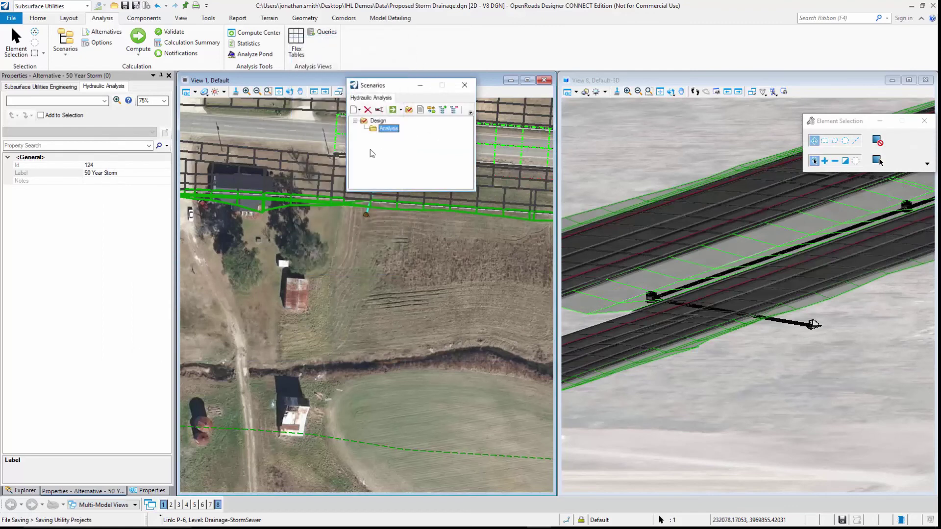
- Make the Analysis scenario current, compute it, and close the calculation summary
{"action": "right_click", "coordinate": [389, 128]}
{"action": "mouse_move", "coordinate": [426, 149]}
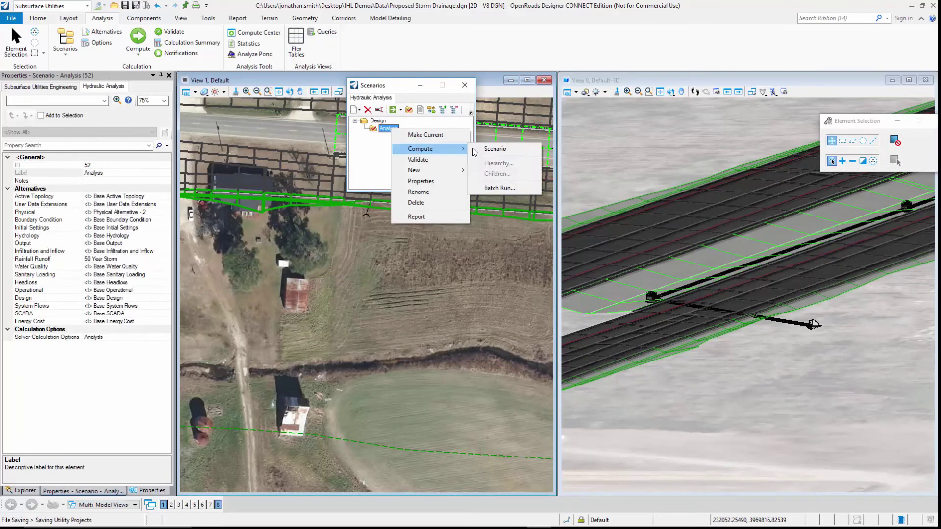
{"action": "left_click", "coordinate": [498, 152]}
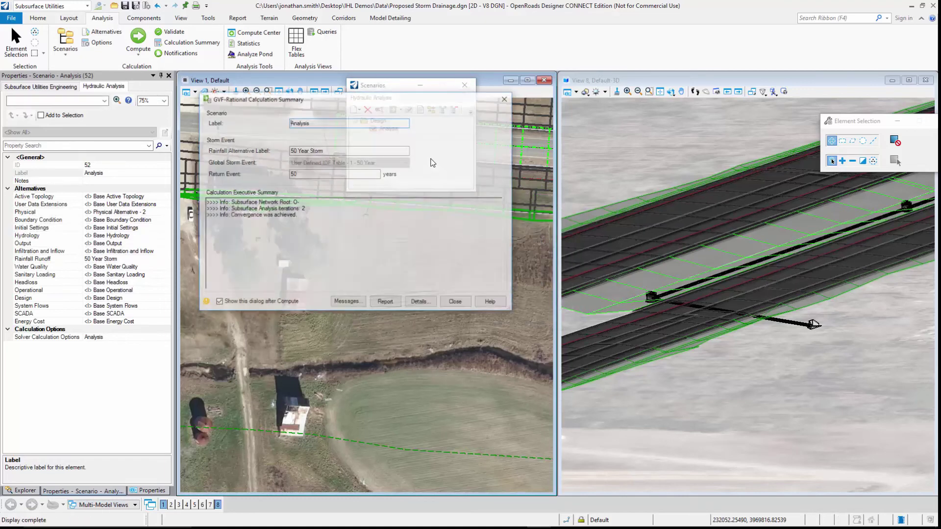
{"action": "left_click", "coordinate": [455, 304]}
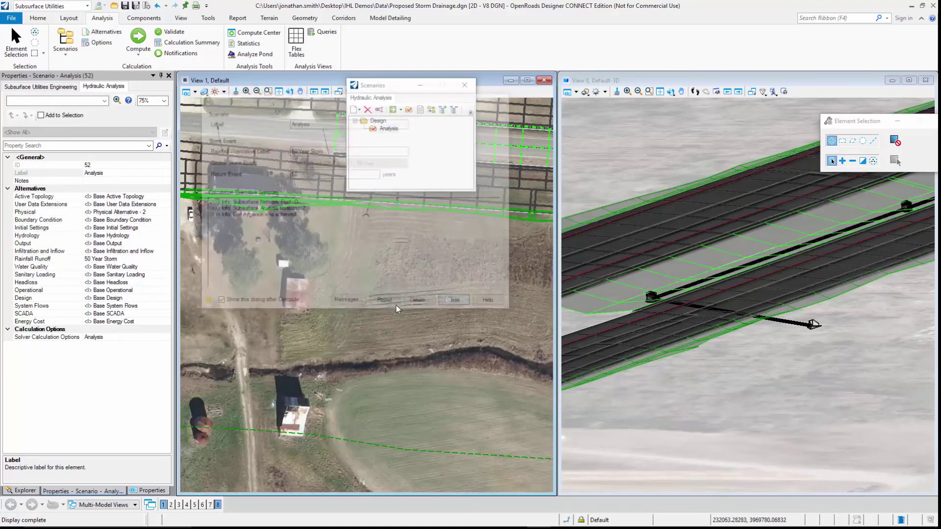
- Display the analysis profile of profile run I- to O- with the Analysis scenario results
{"action": "left_click", "coordinate": [24, 490]}
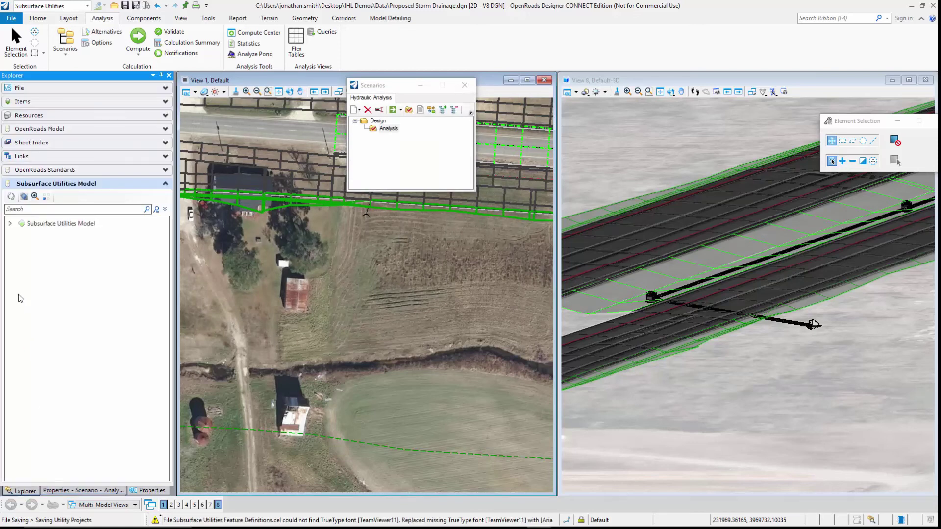
{"action": "left_click", "coordinate": [20, 235]}
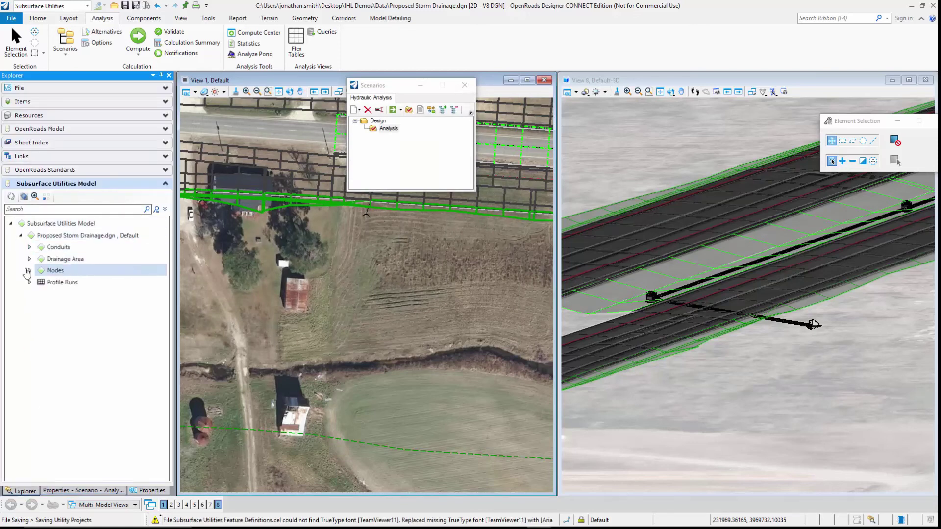
{"action": "left_click", "coordinate": [30, 282]}
{"action": "right_click", "coordinate": [69, 295]}
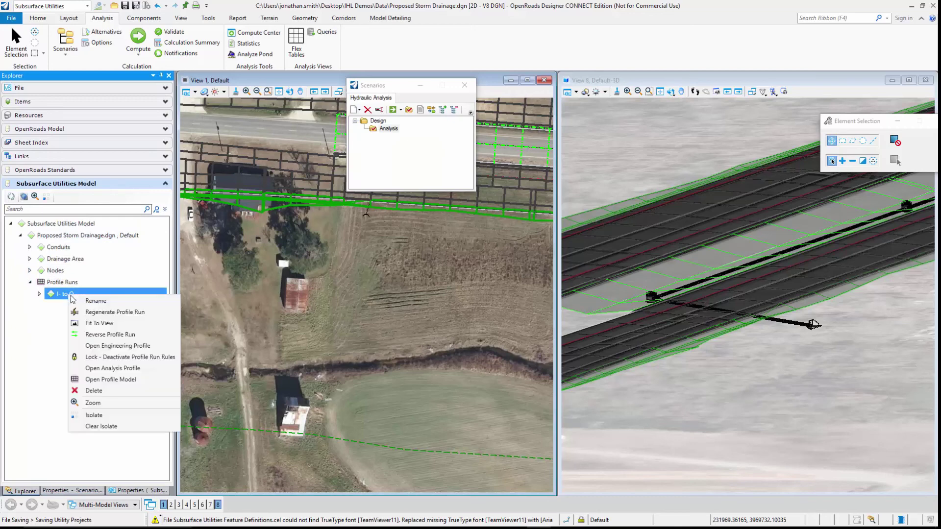
{"action": "left_click", "coordinate": [113, 369]}
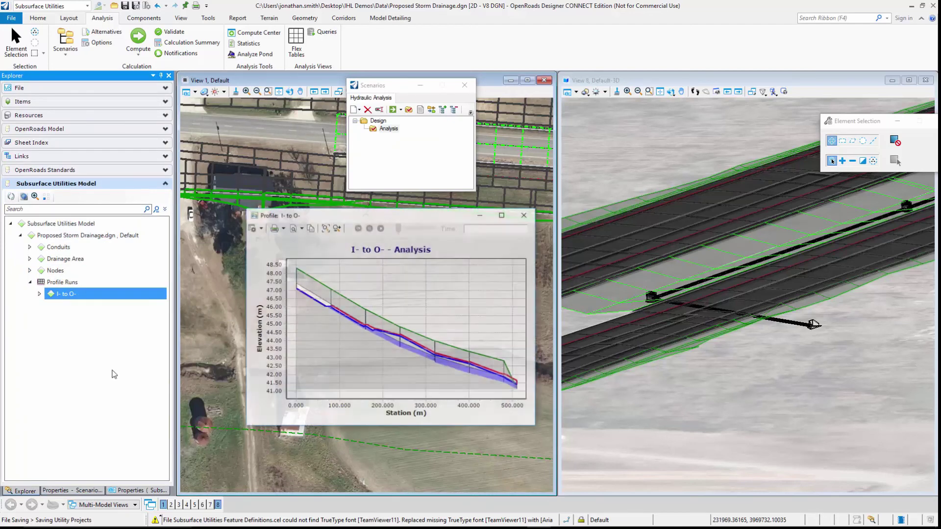